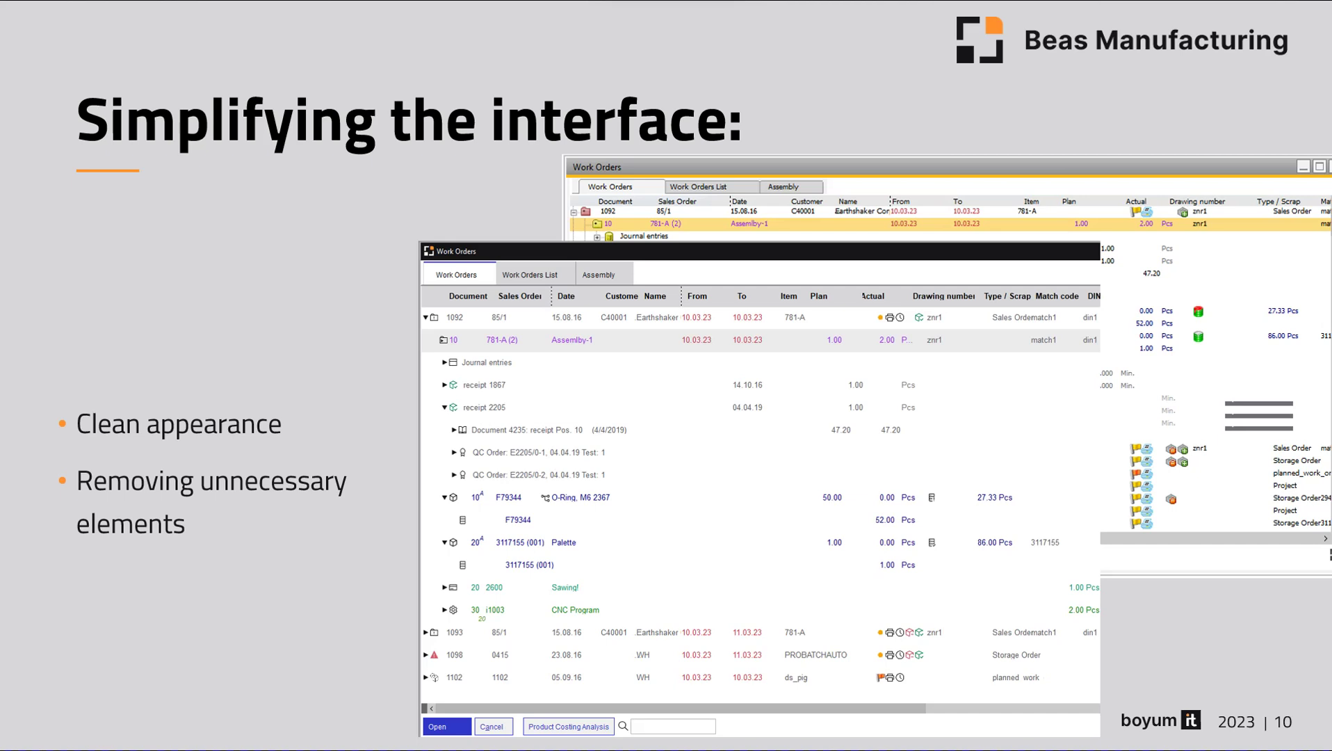
pyautogui.press('Right')
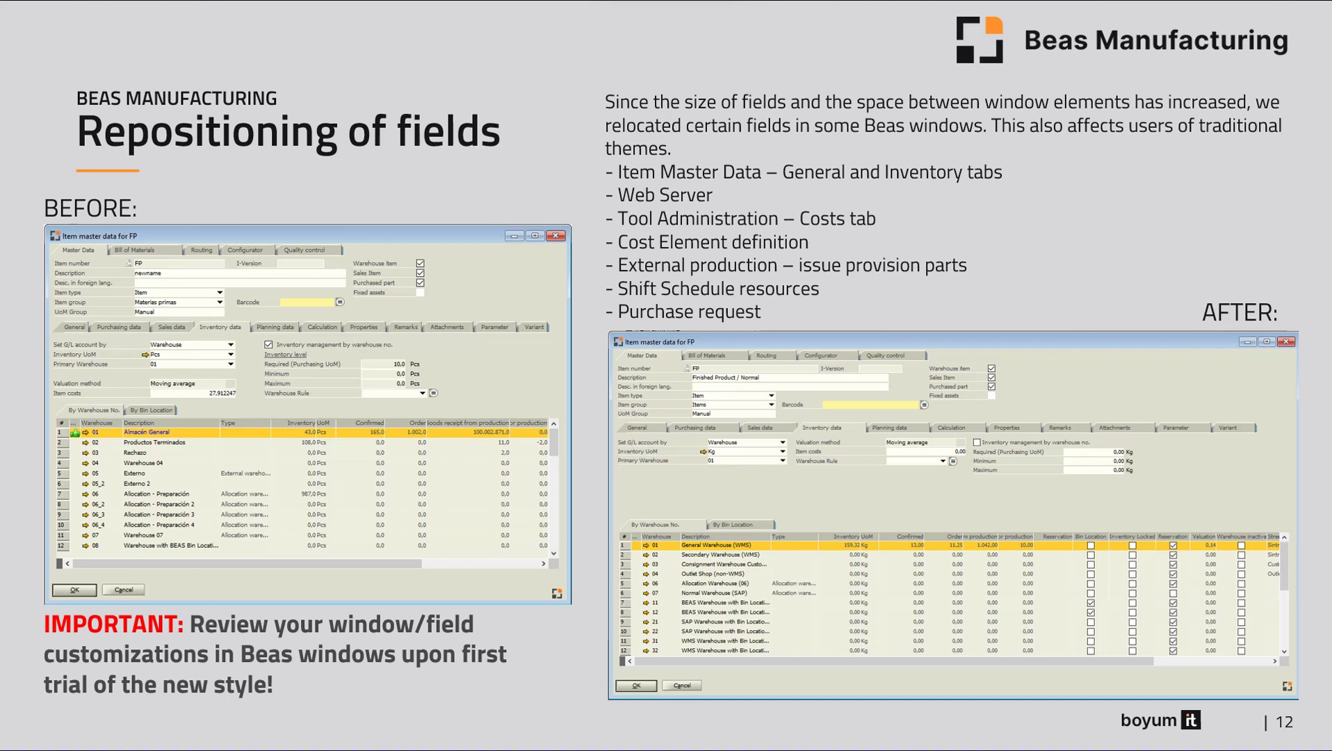
pyautogui.press('Right')
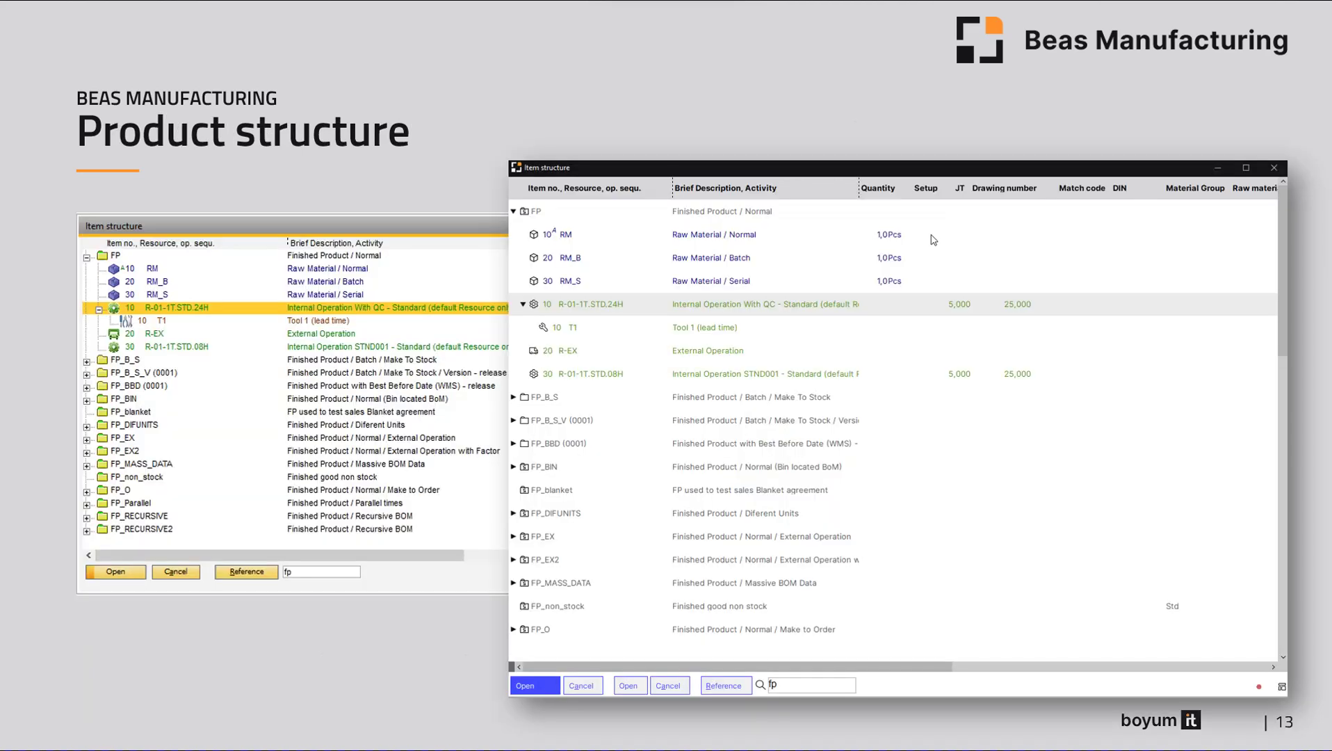